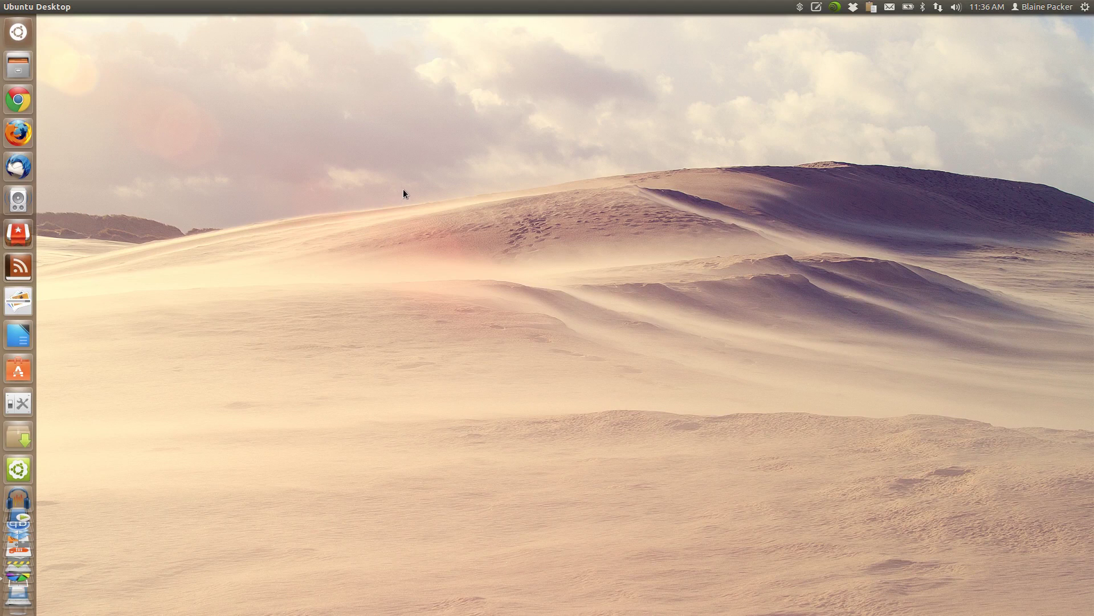
- Launch Rapid Photo Downloader from the Dash and scroll through the 105 EOS_DEVELOP thumbnails
key("super")
type("rap")
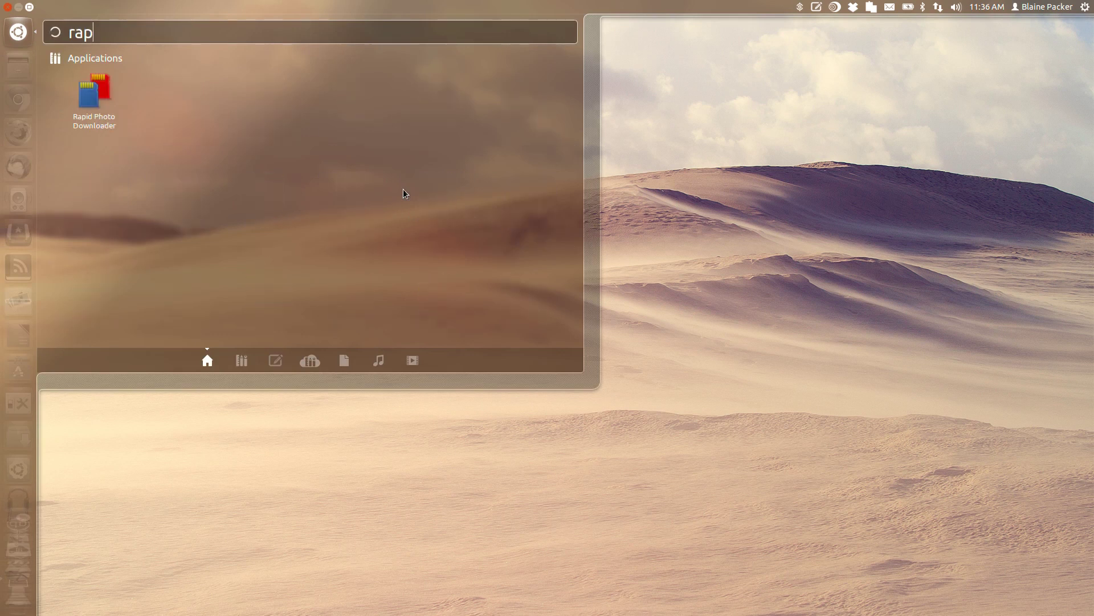
type("i")
key("Return")
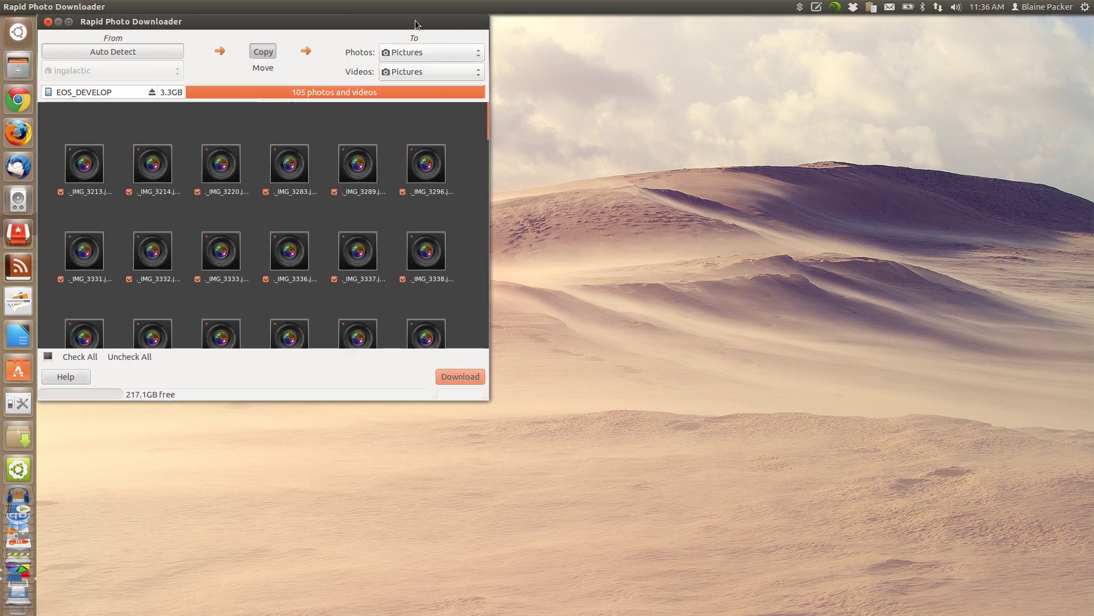
left_click_drag(493, 122, 518, 276)
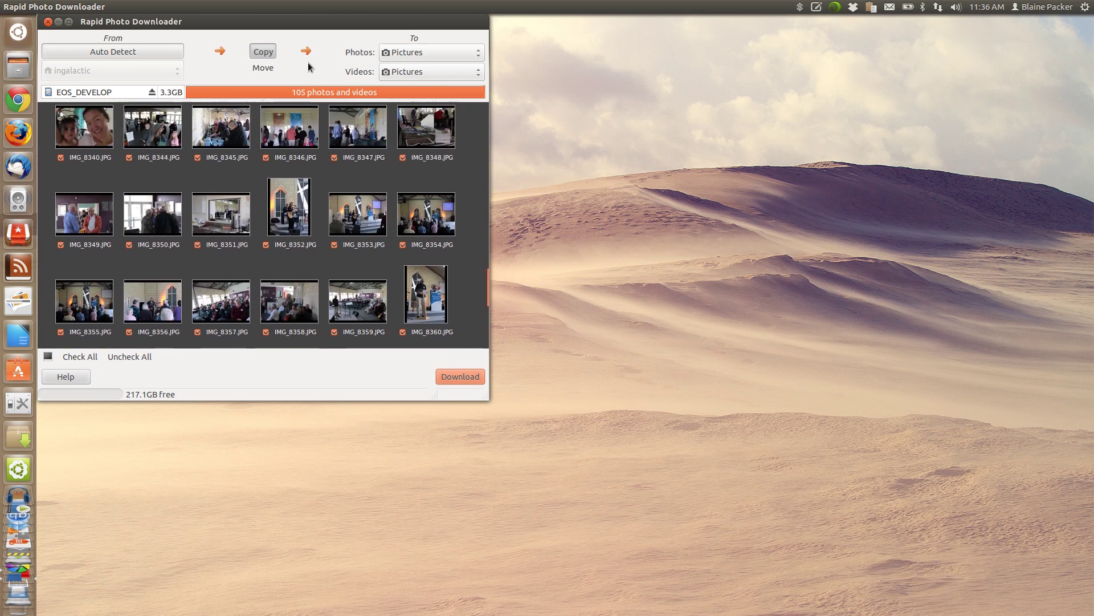
- Review the Photo Rename, Job Codes, Devices, Device Options, Backup and Error Handling preference pages
left_click(47, 7)
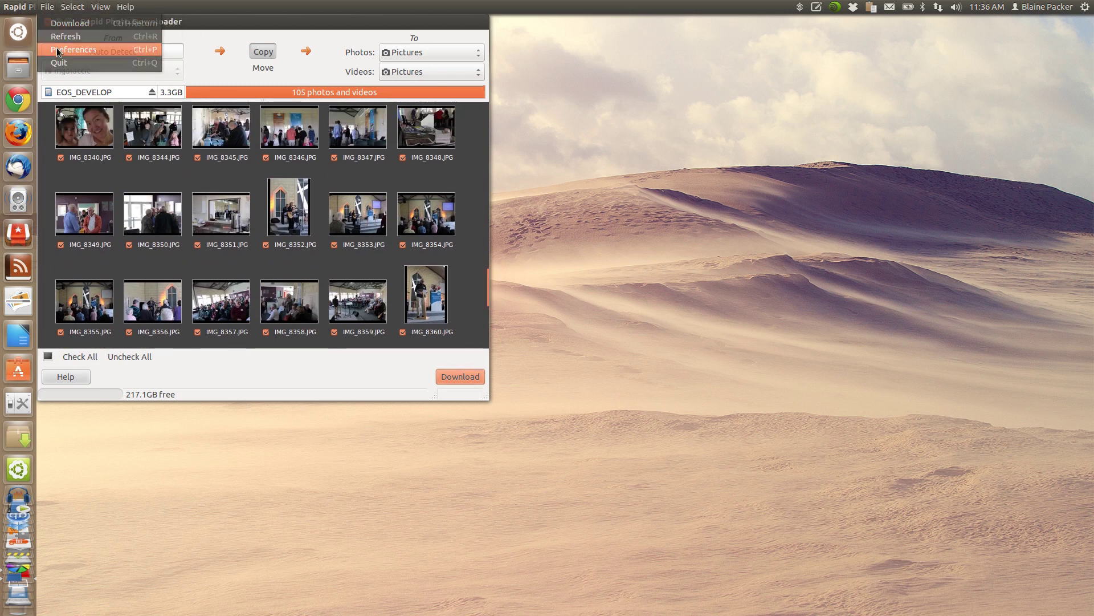
left_click(73, 49)
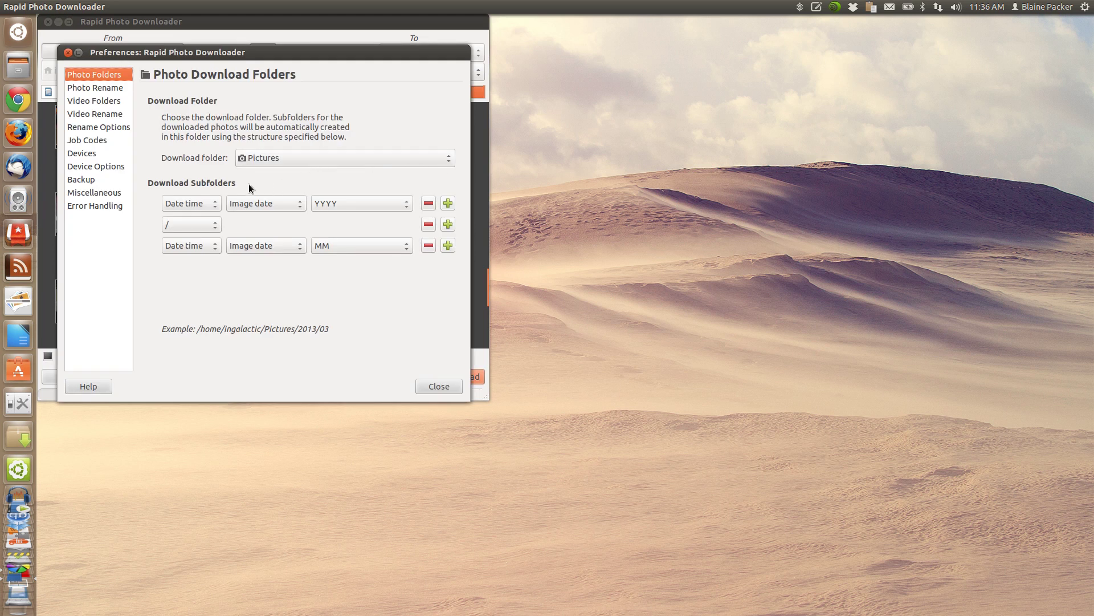
left_click(120, 89)
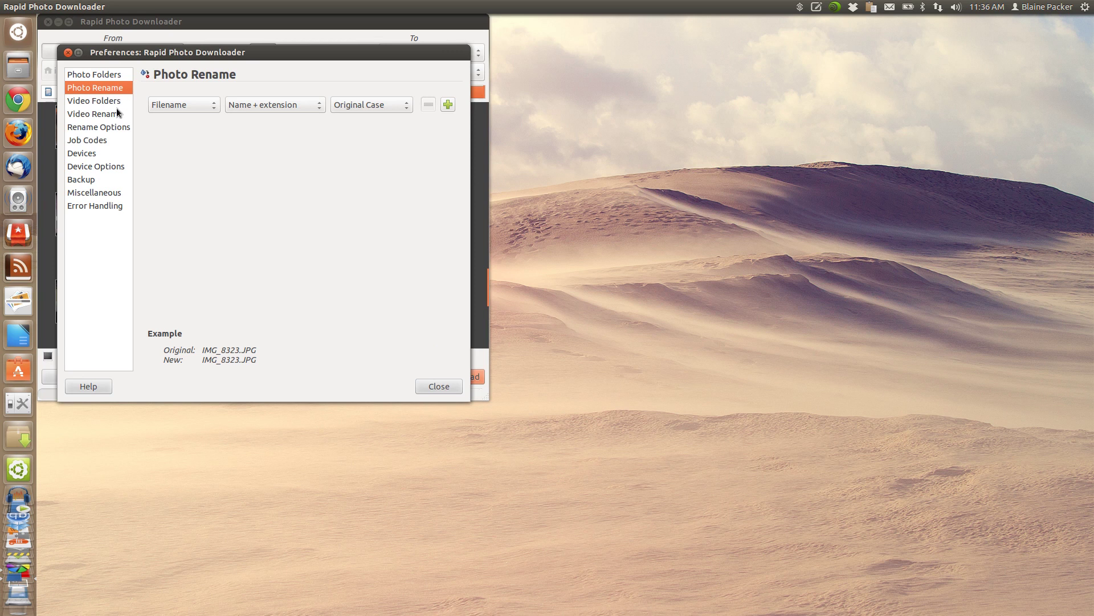
left_click(98, 140)
left_click(98, 153)
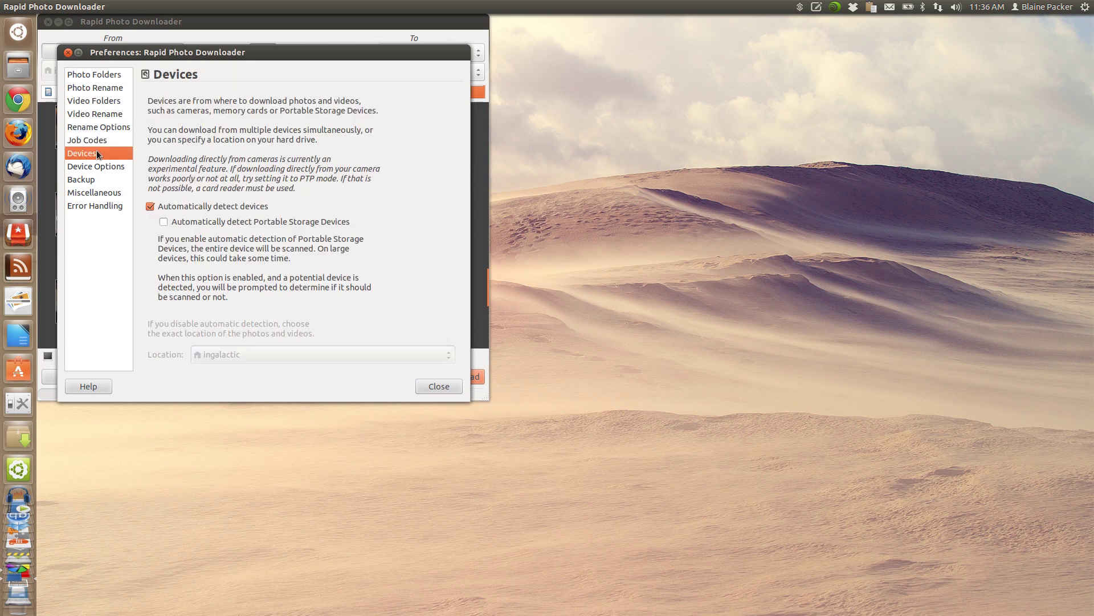
left_click(97, 166)
left_click(95, 181)
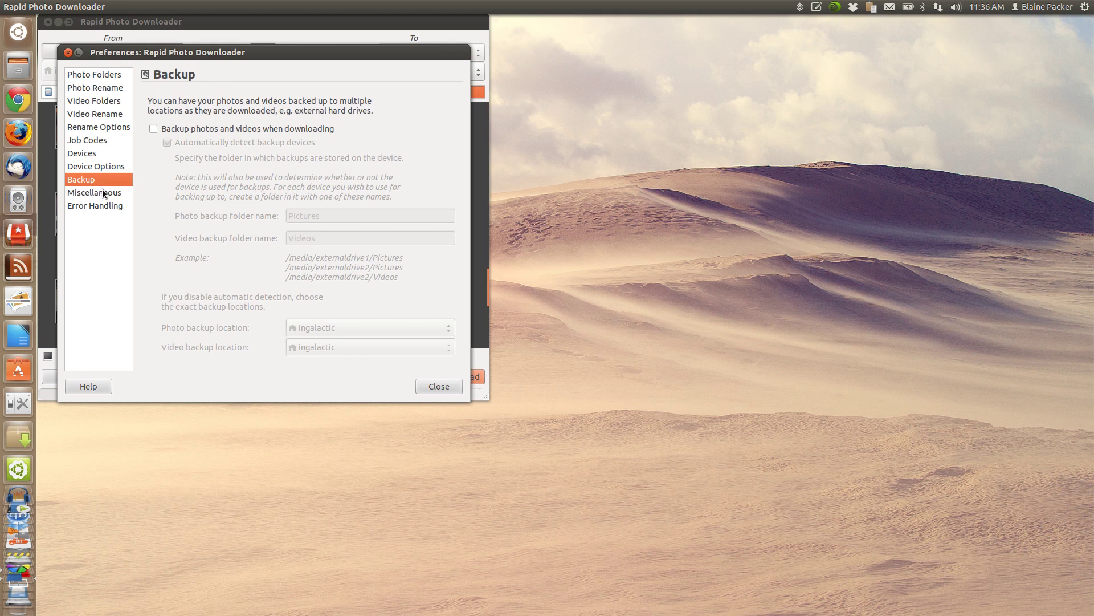
left_click(108, 205)
- Close Preferences and scroll back over the 105 checked EOS_DEVELOP thumbnails
left_click(436, 387)
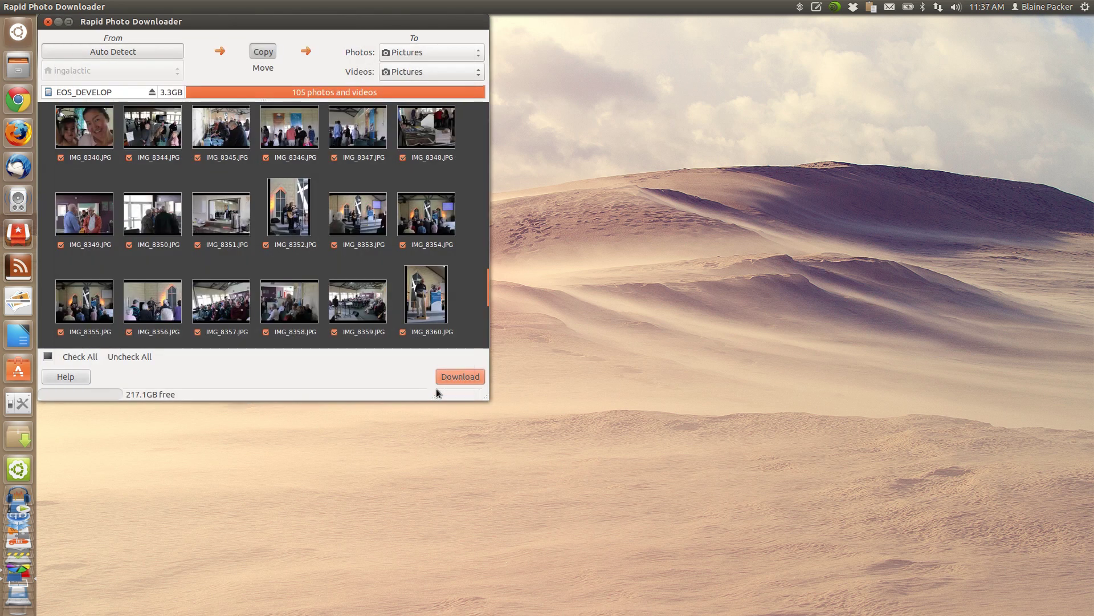
scroll(236, 180, "down", 3)
scroll(234, 180, "up", 15)
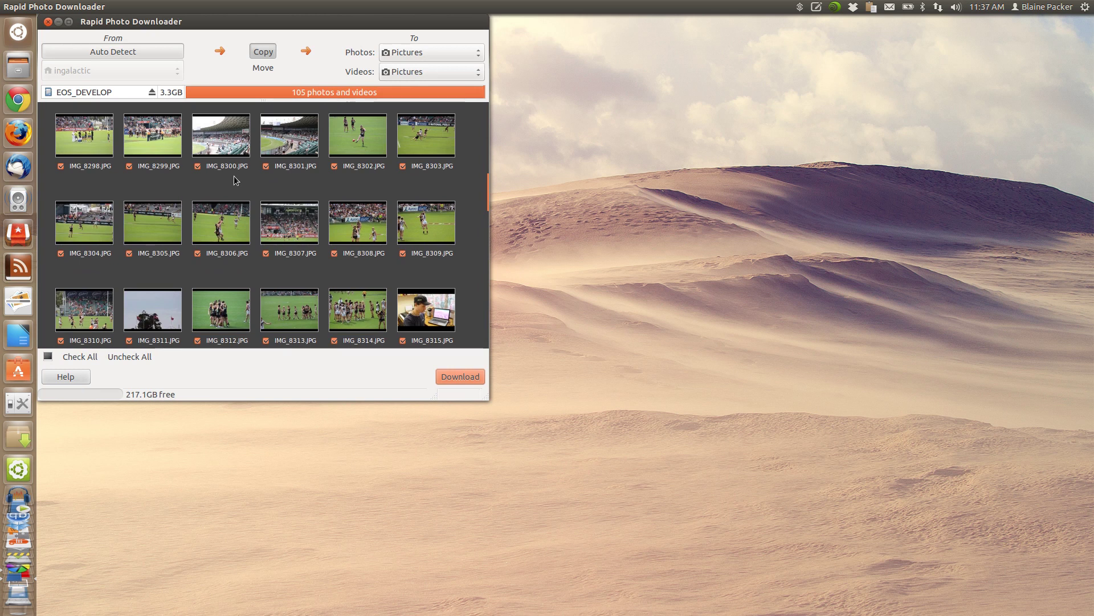
scroll(234, 175, "up", 1)
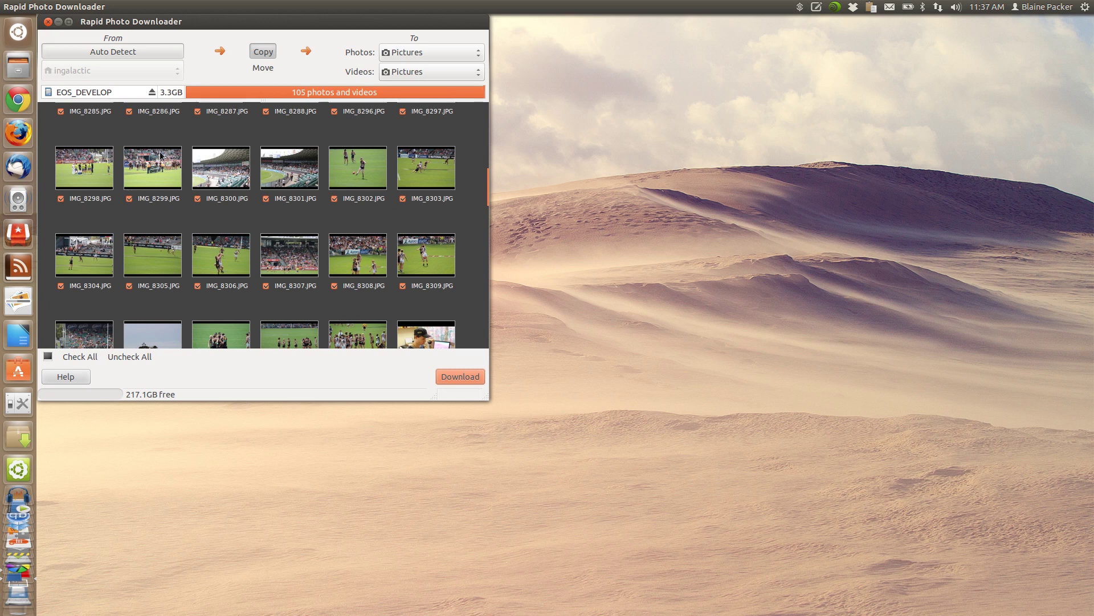
- Open Pictures in the file manager and go into its 2013 folder
left_click(19, 66)
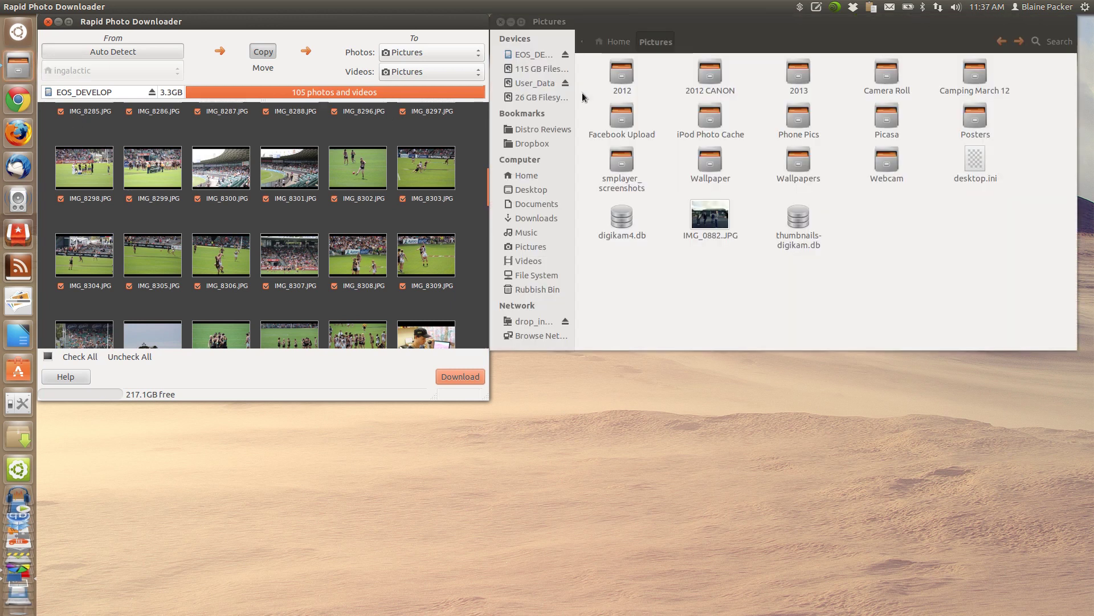
double_click(805, 75)
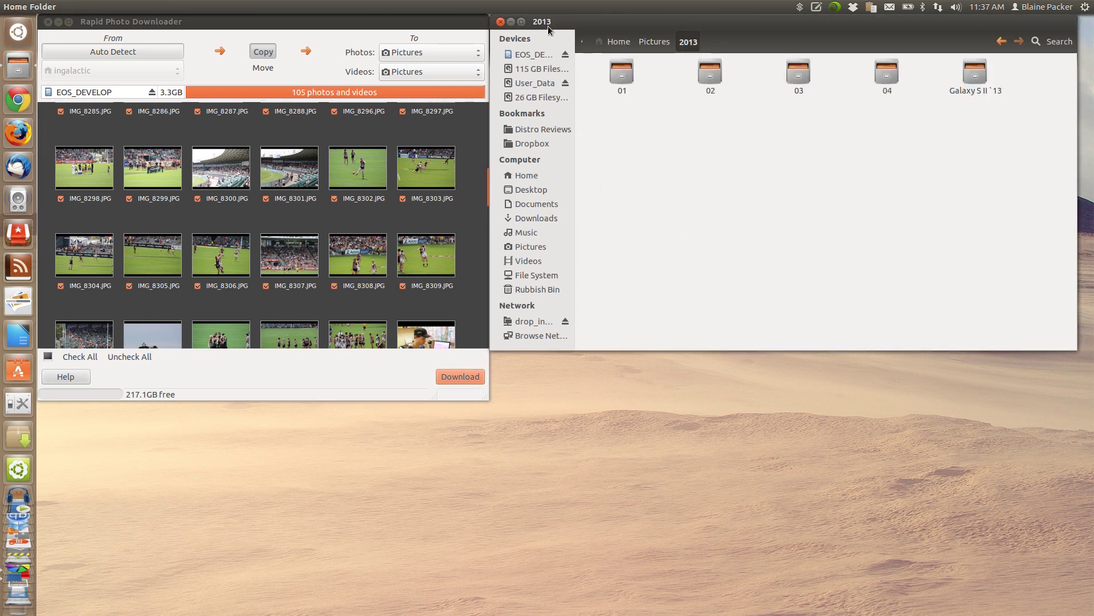
- Close the file manager and Rapid Photo Downloader, then launch Shotwell with 'shot'
left_click(500, 22)
left_click(48, 22)
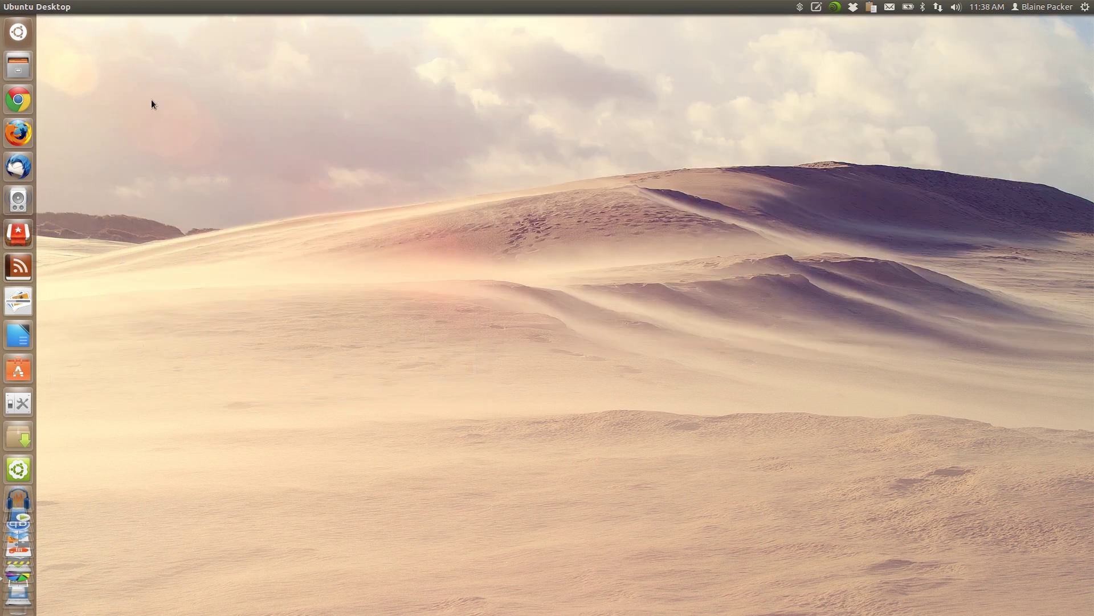
key("super")
type("shot")
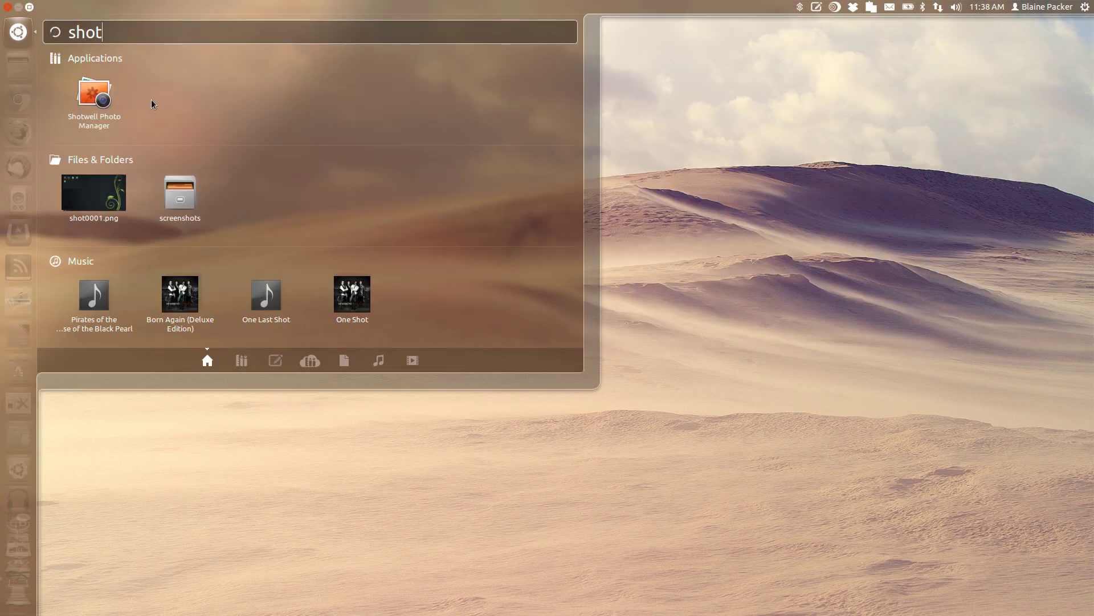
key("super")
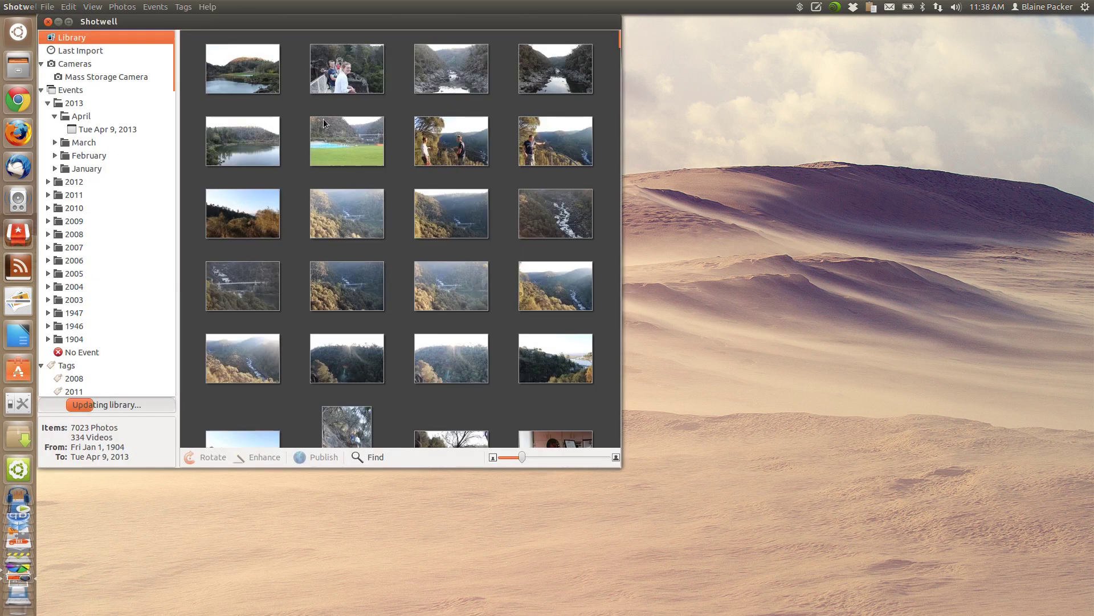
- Scroll the Shotwell library and enlarge the window by dragging its corner
scroll(379, 199, "down", 3)
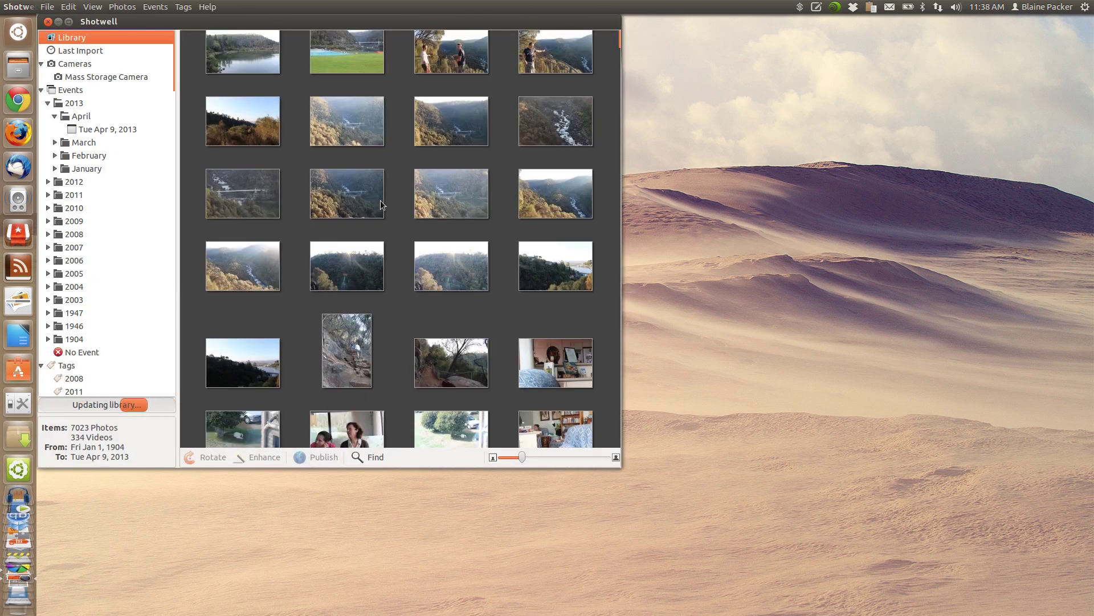
scroll(381, 200, "up", 1)
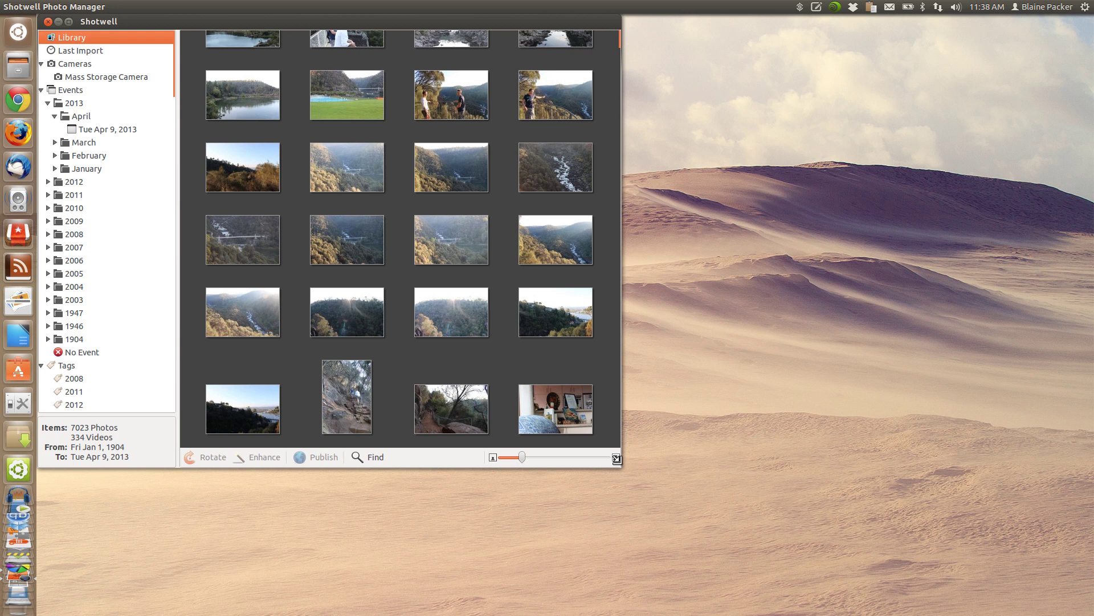
left_click_drag(616, 458, 659, 489)
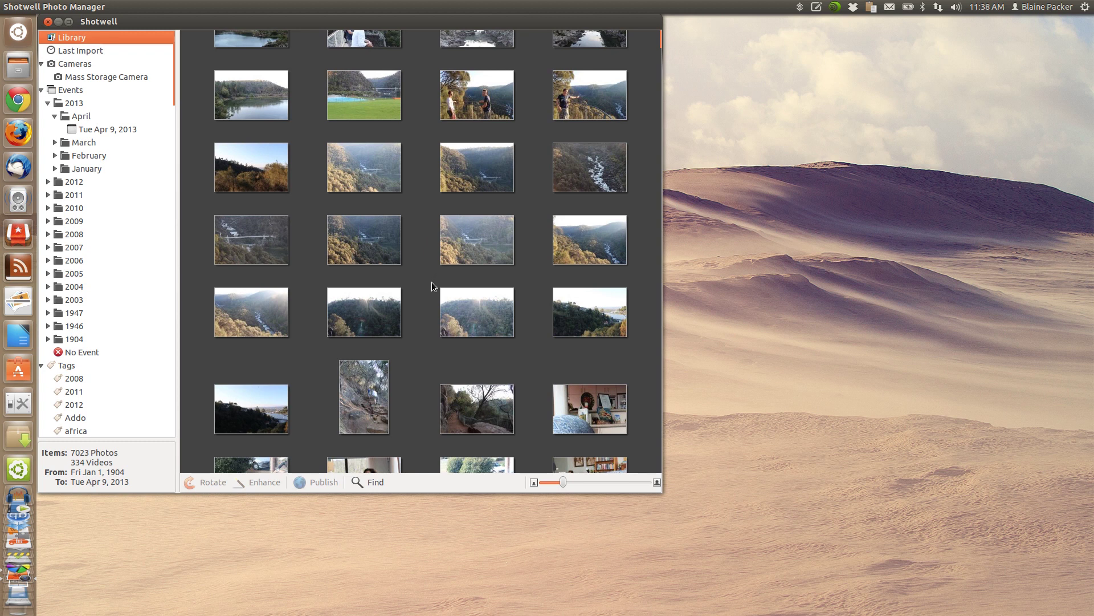
- Open the Tue Apr 9, 2013 event under Events and view IMG_8623.JPG full size
left_click(80, 93)
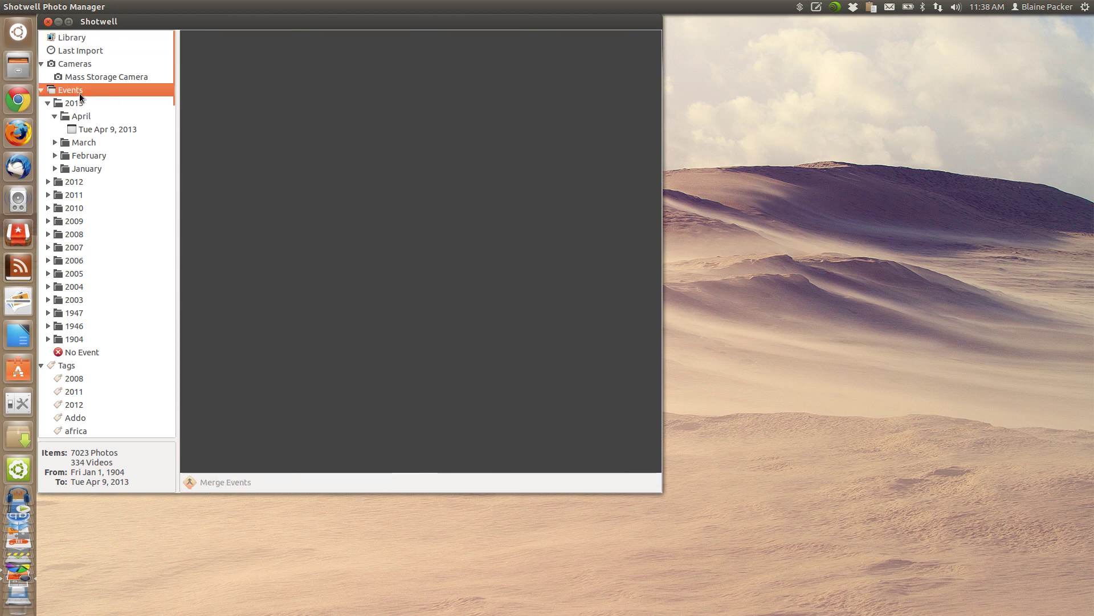
scroll(384, 176, "down", 5)
scroll(388, 180, "up", 5)
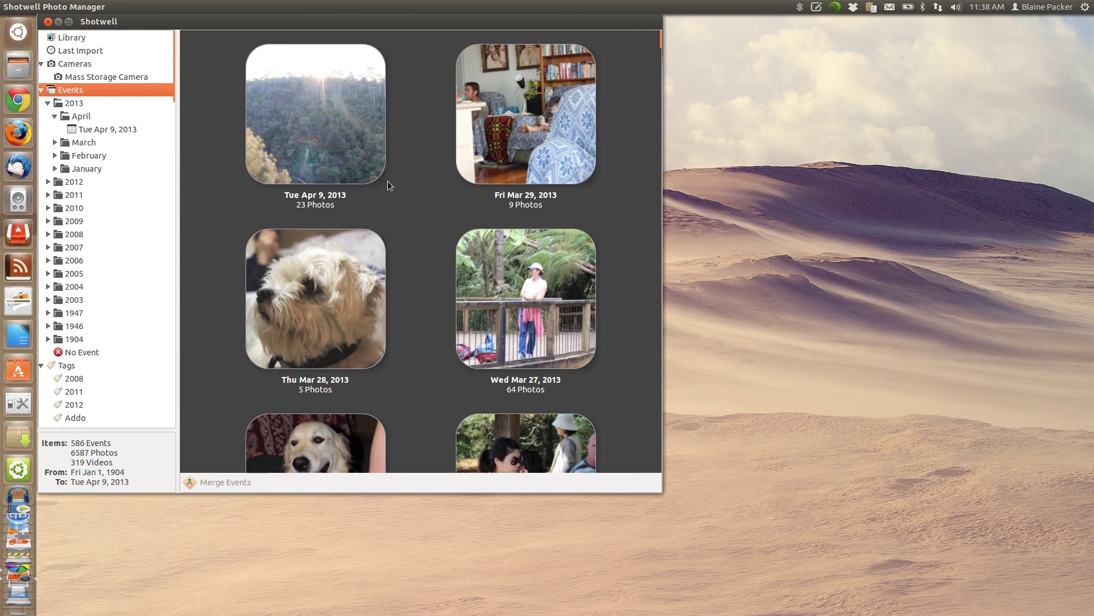
double_click(333, 135)
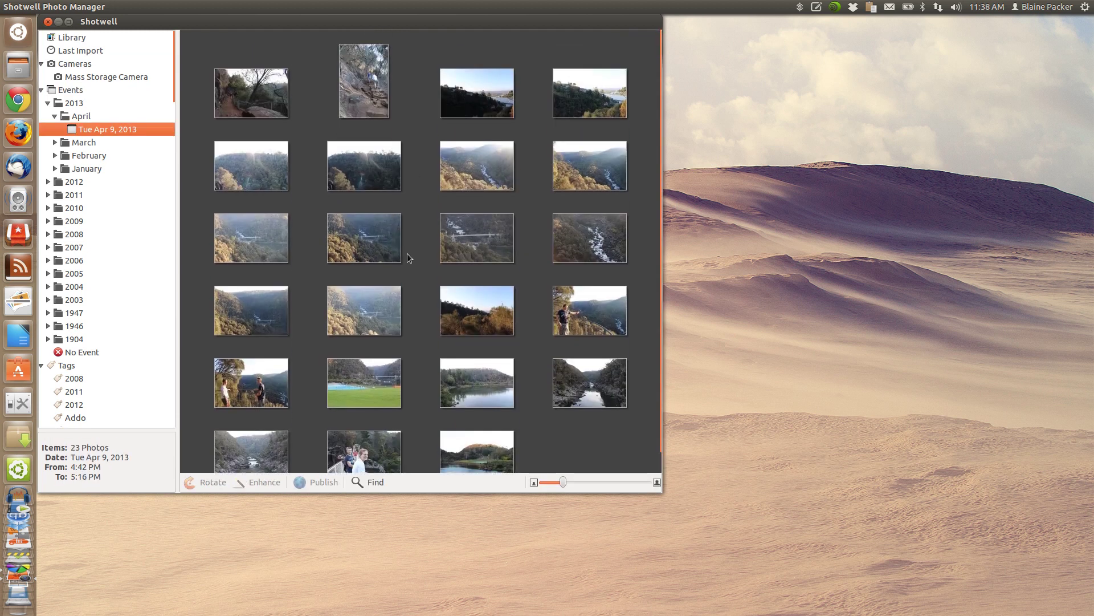
double_click(590, 382)
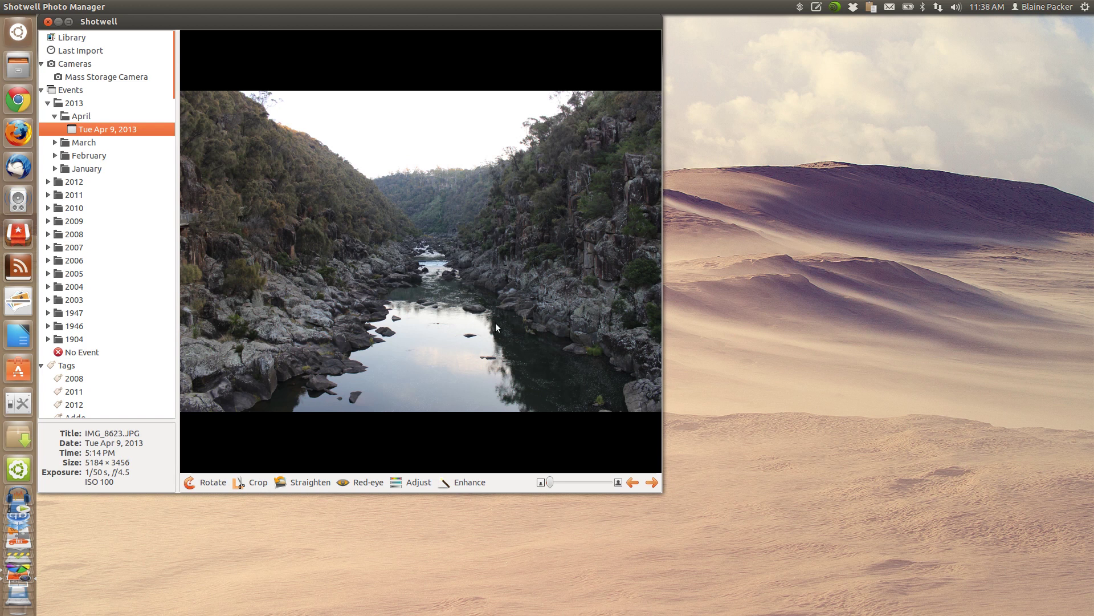
- Set Darktable as both the external photo editor and external RAW editor
right_click(474, 289)
left_click(516, 394)
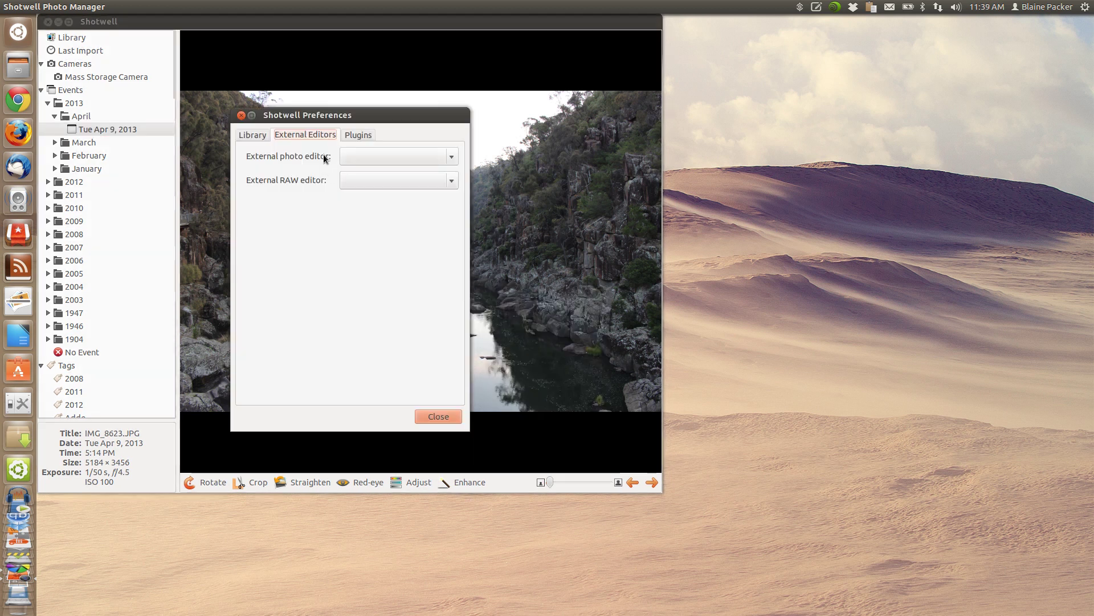
left_click(364, 158)
left_click(301, 179)
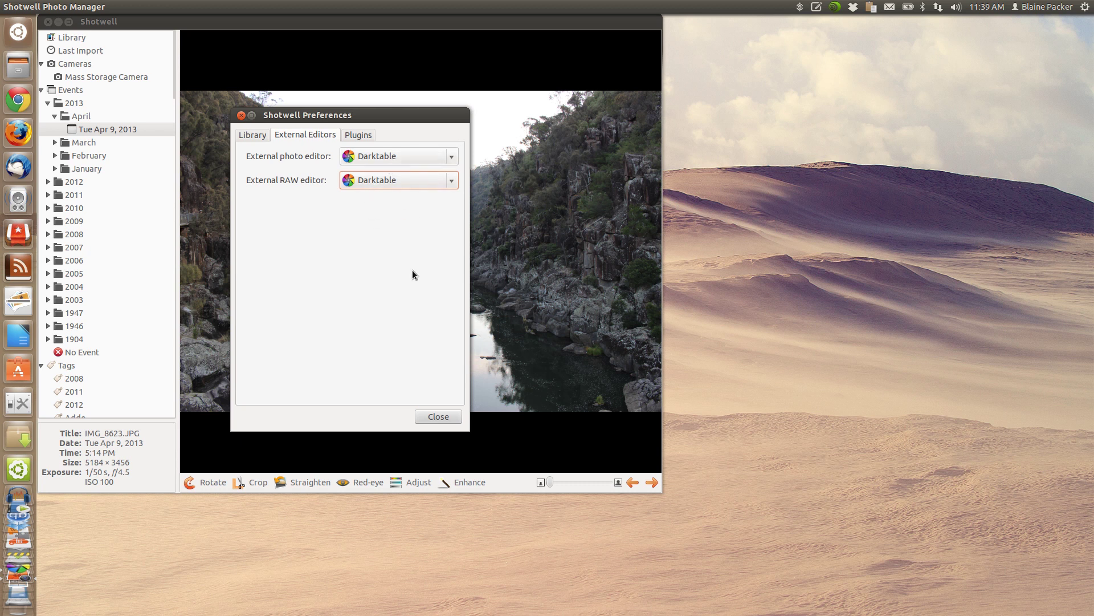
left_click(410, 159)
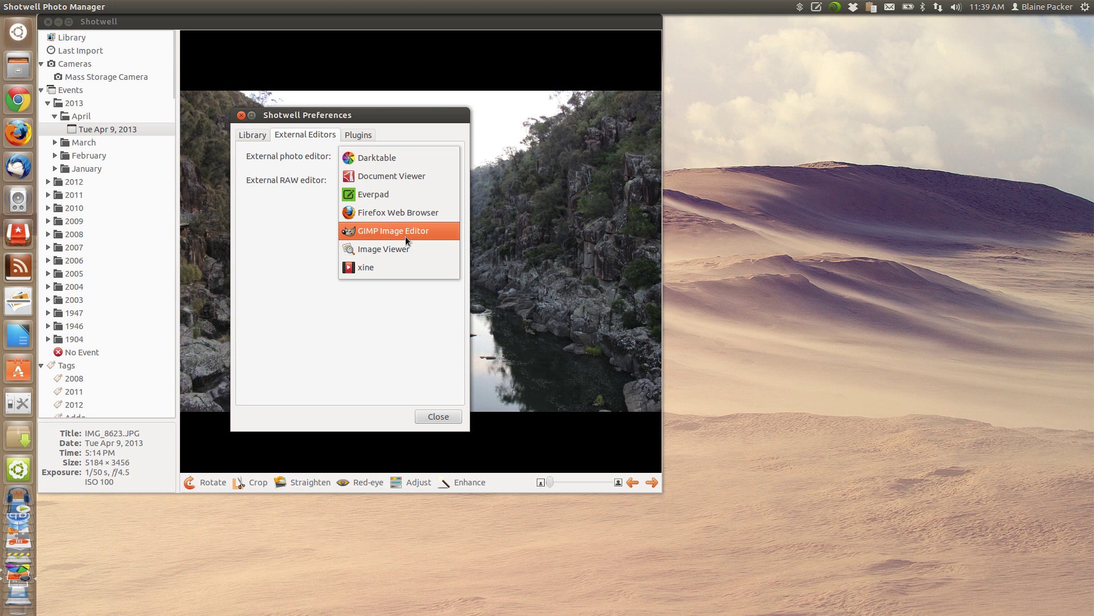
left_click(406, 157)
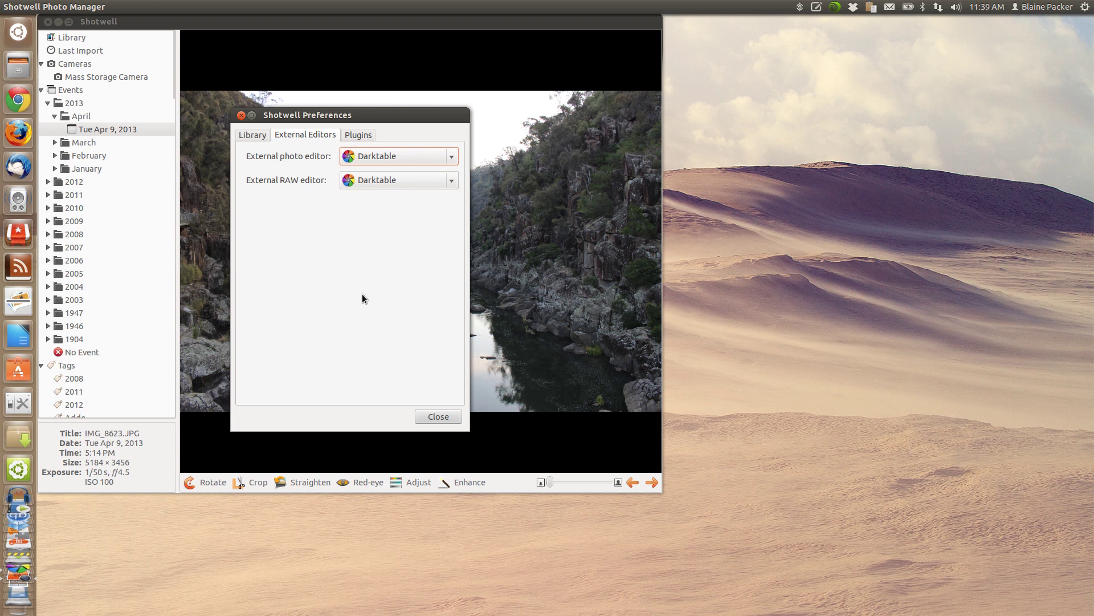
left_click(435, 417)
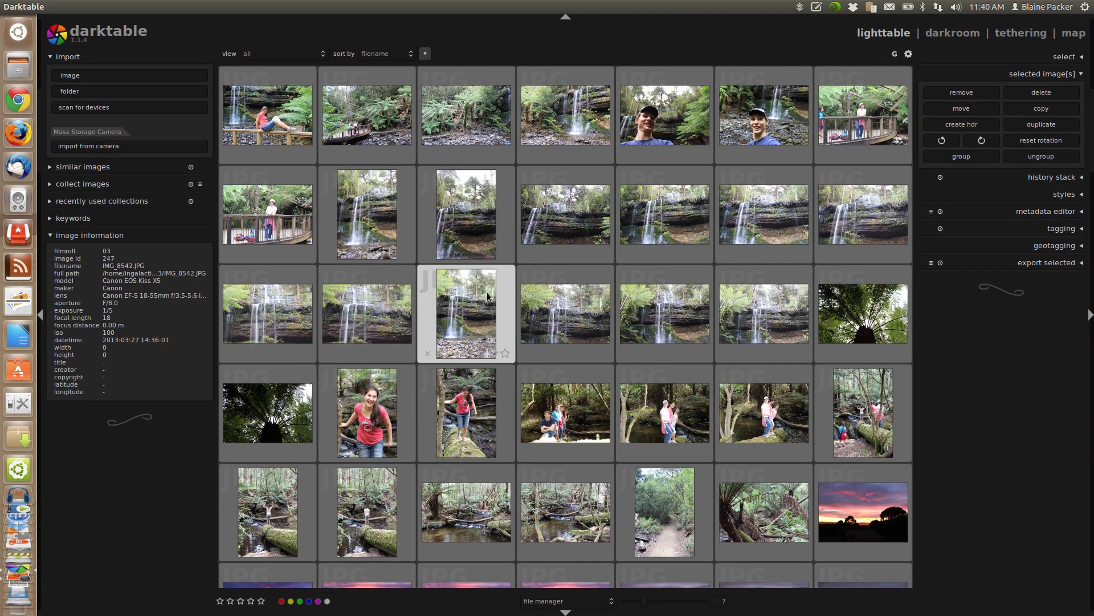
- Open the waterfall photo IMG_8541.JPG in Darktable's darkroom
double_click(545, 326)
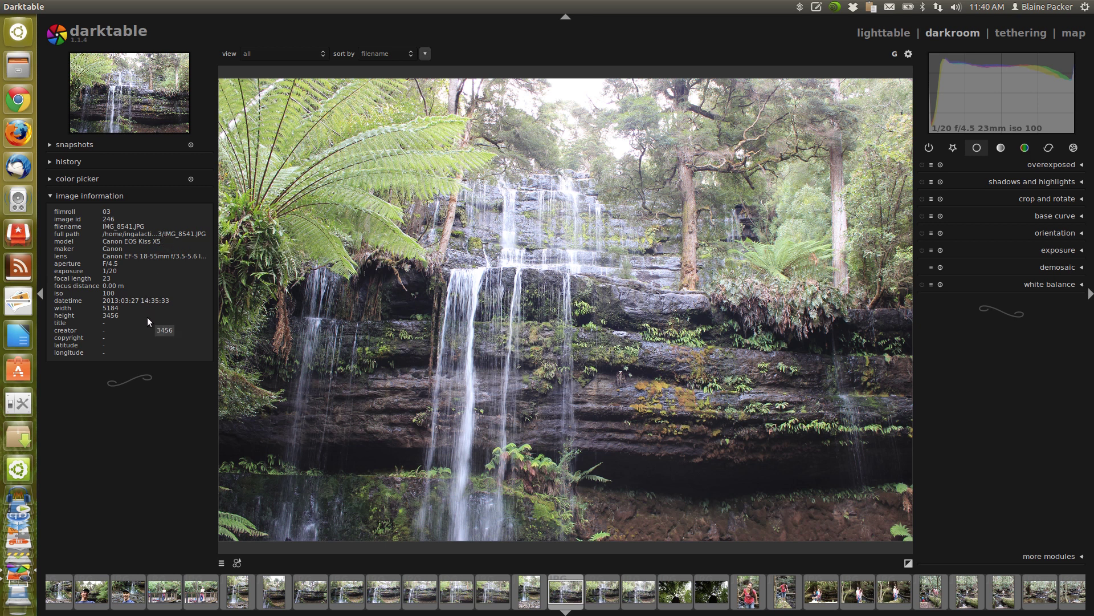
left_click(1056, 233)
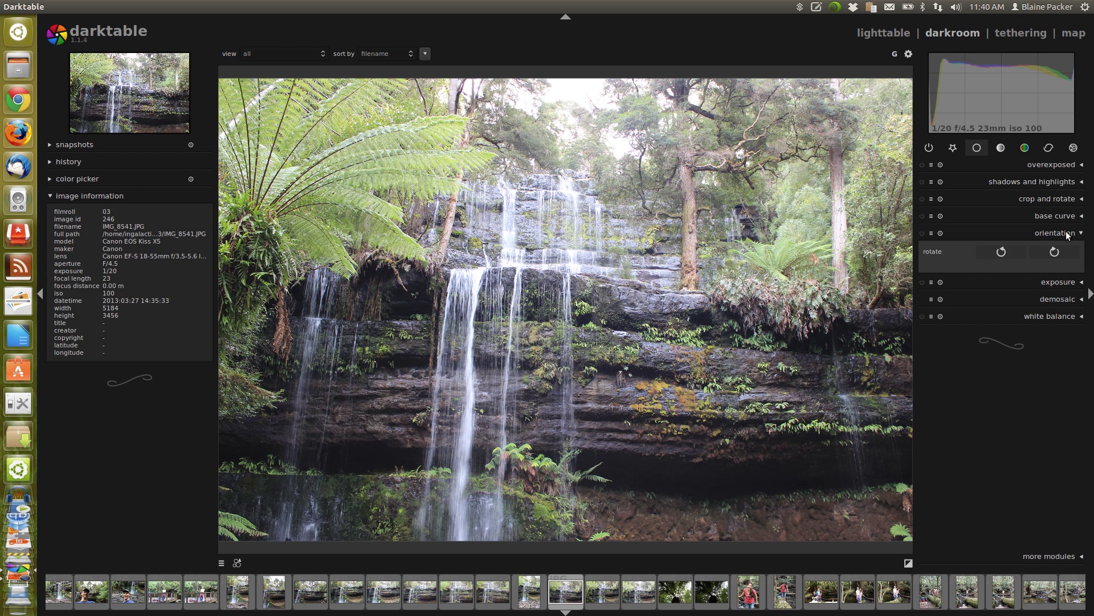
left_click(1067, 236)
- Bend the base curve and set color correction saturation to 1.20
left_click(1065, 219)
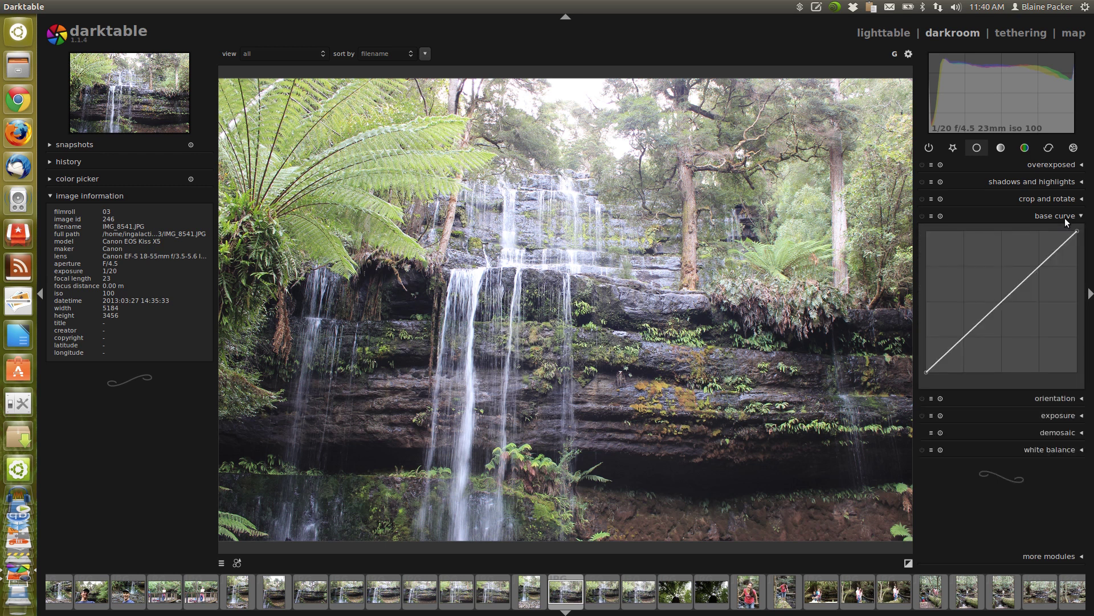
left_click_drag(1020, 283, 1025, 289)
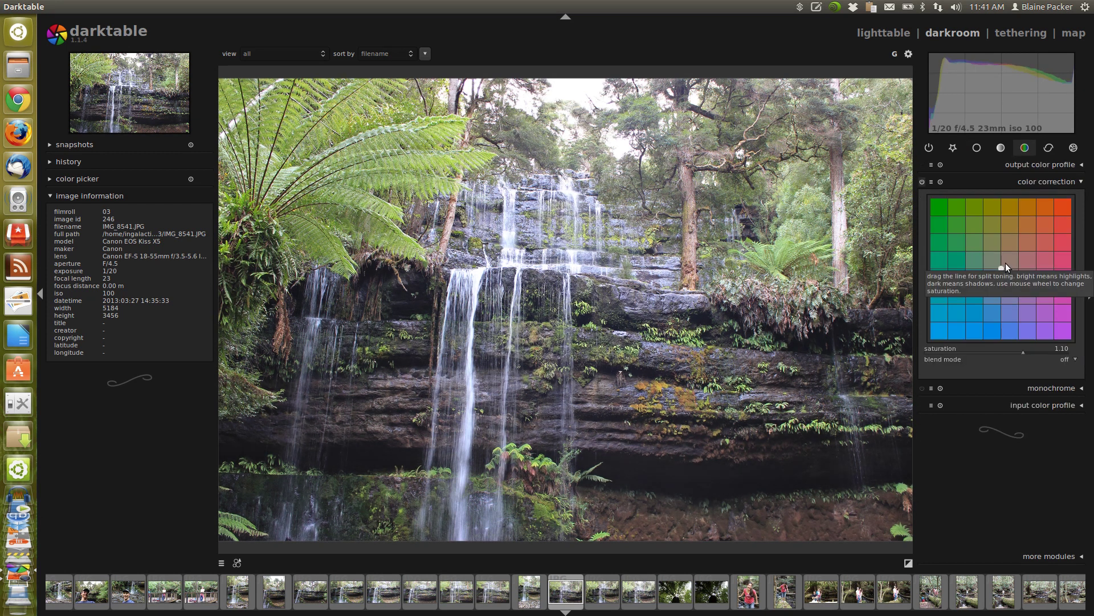
scroll(1007, 265, "down", 6)
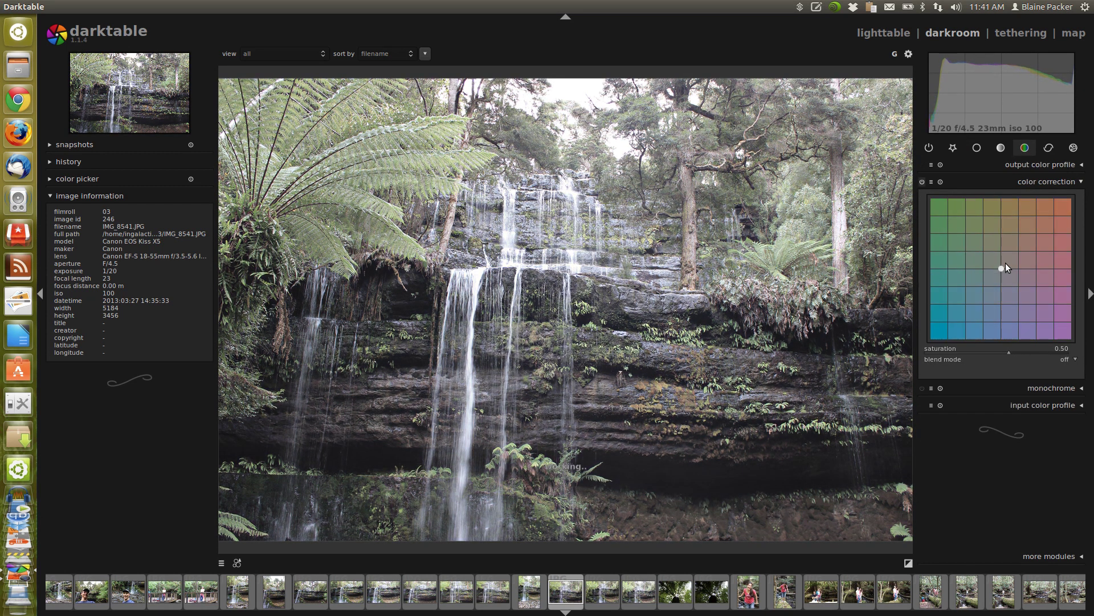
scroll(1006, 265, "up", 7)
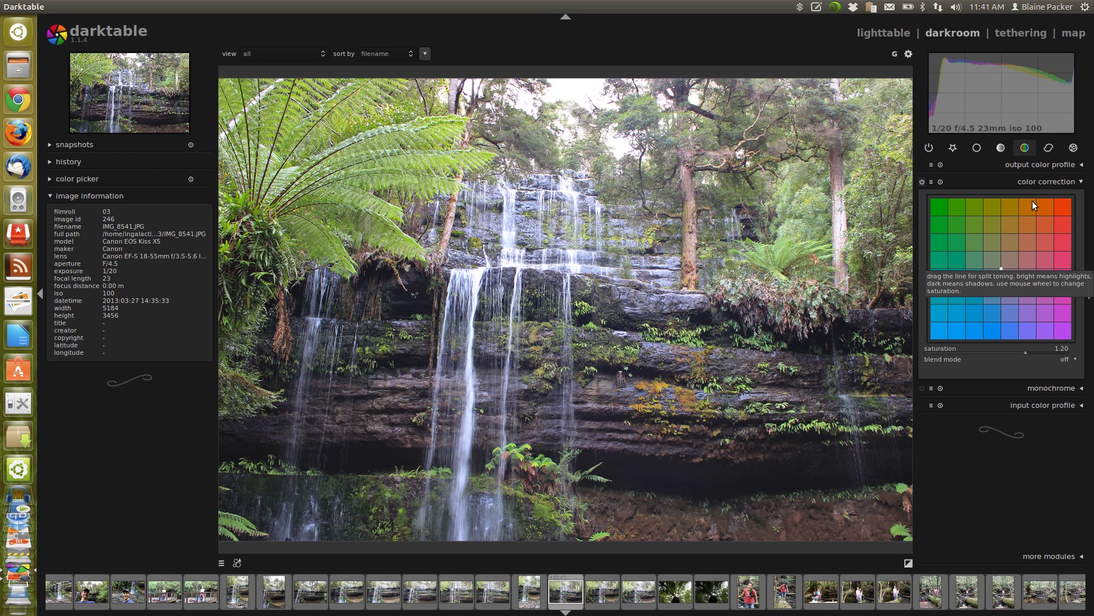
- Expand the vignetting module, then collapse it to hide its overlay
left_click(1073, 147)
left_click(1066, 164)
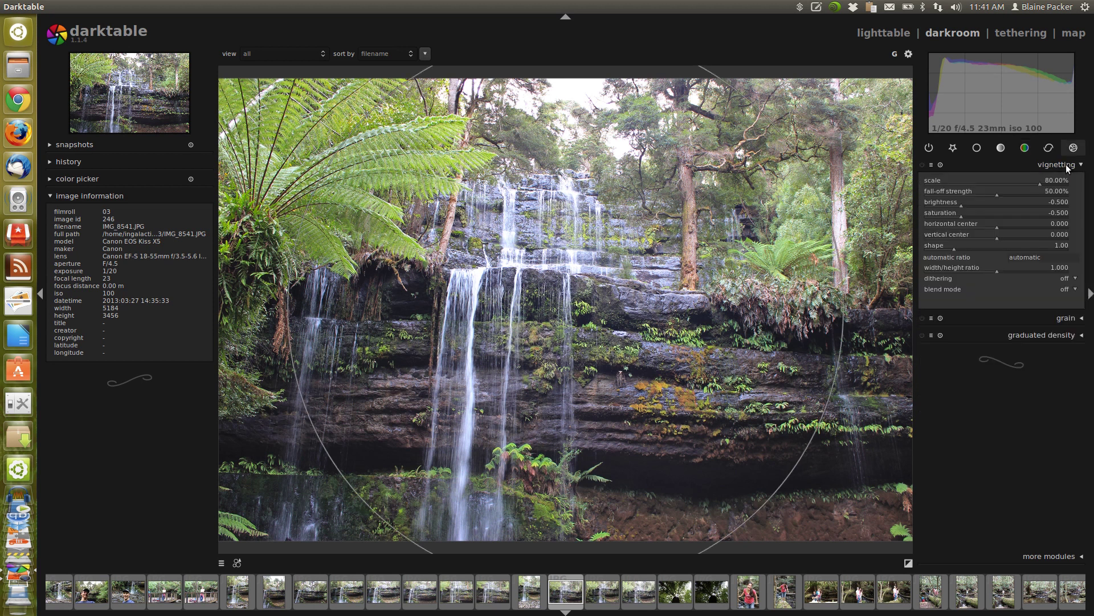
left_click(1049, 150)
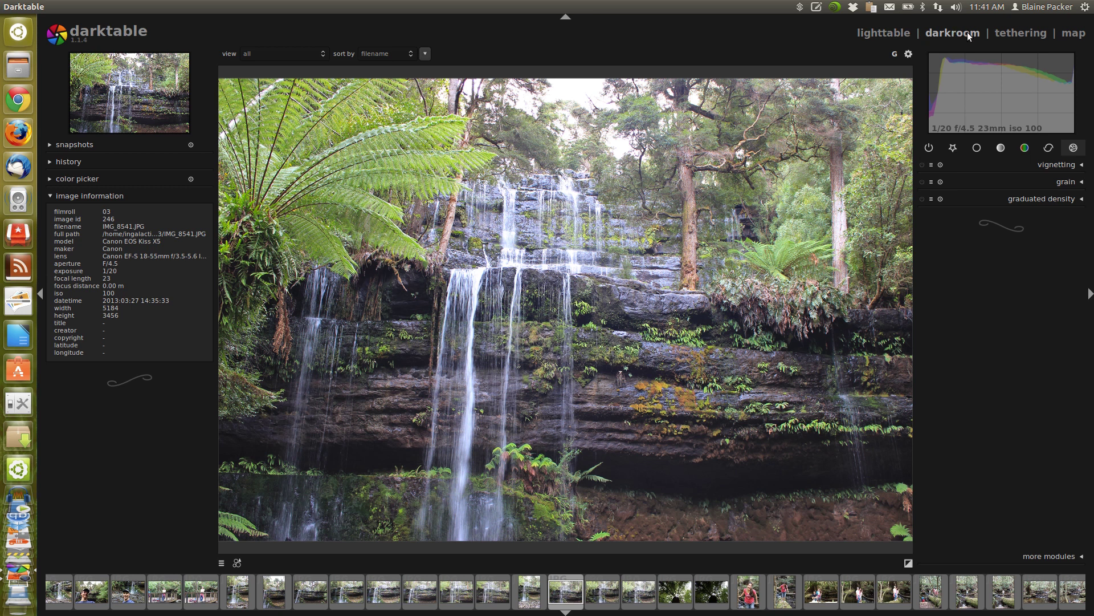
- Look at the tethering and map views, then open sunset photo IMG_8524.JPG from lighttable
left_click(1002, 34)
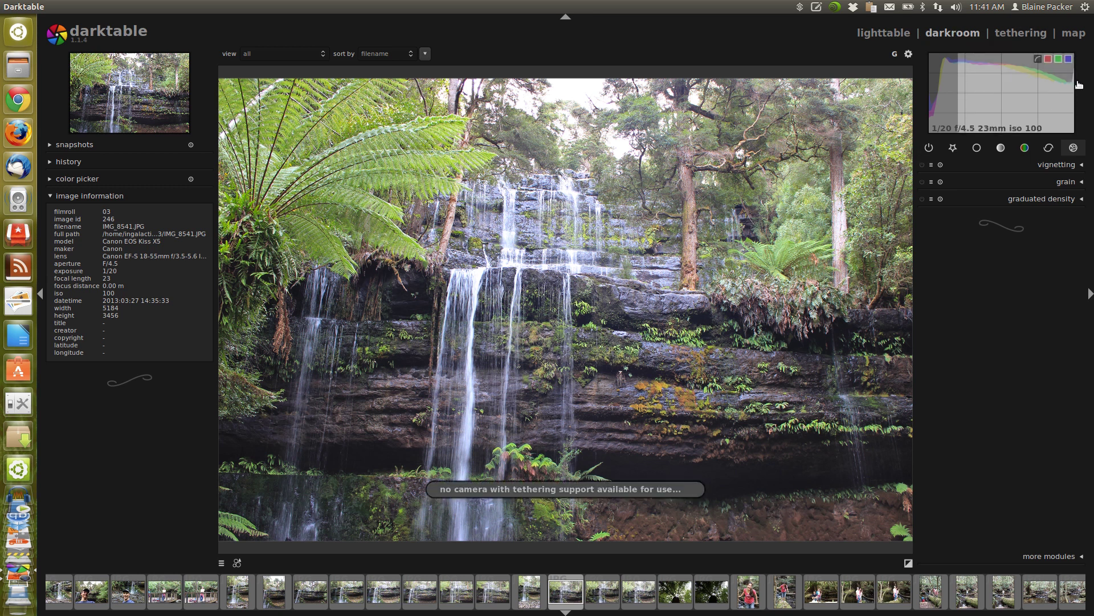
left_click(1074, 32)
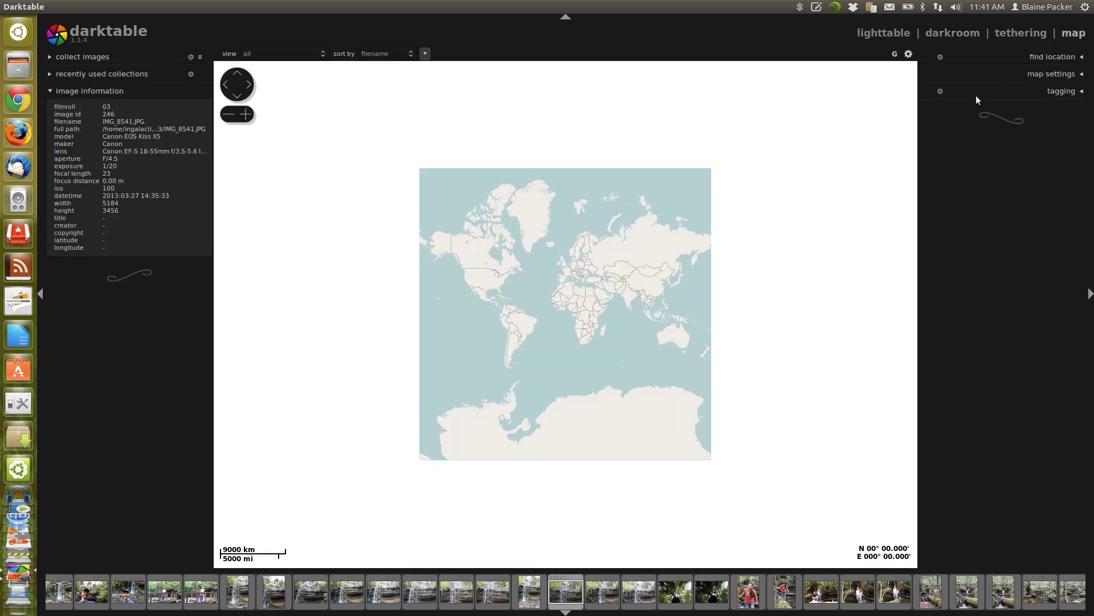
left_click(884, 33)
scroll(401, 305, "down", 2)
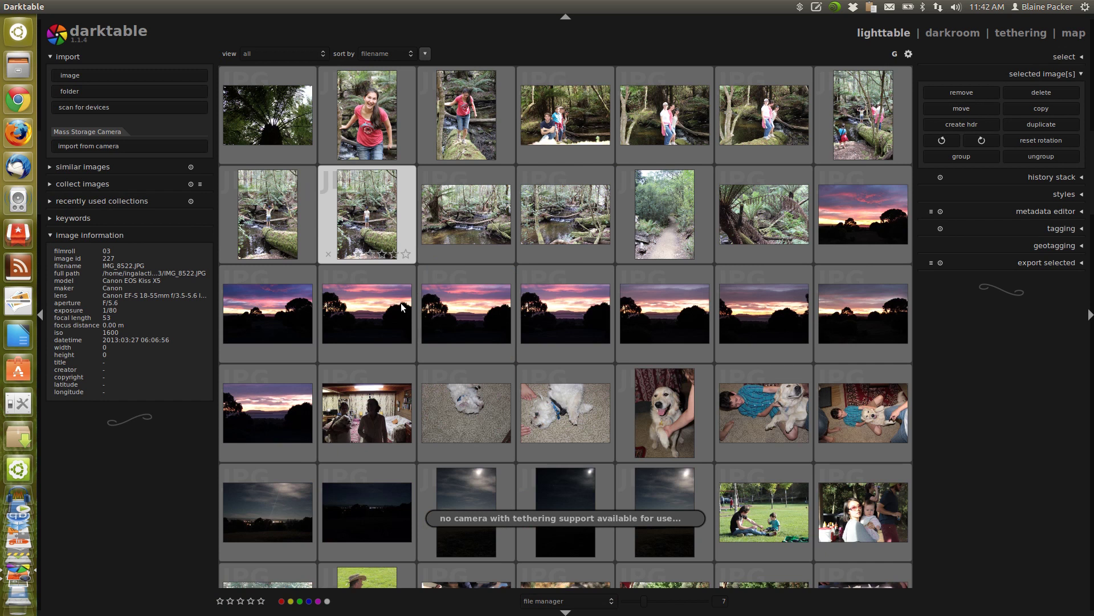
double_click(401, 302)
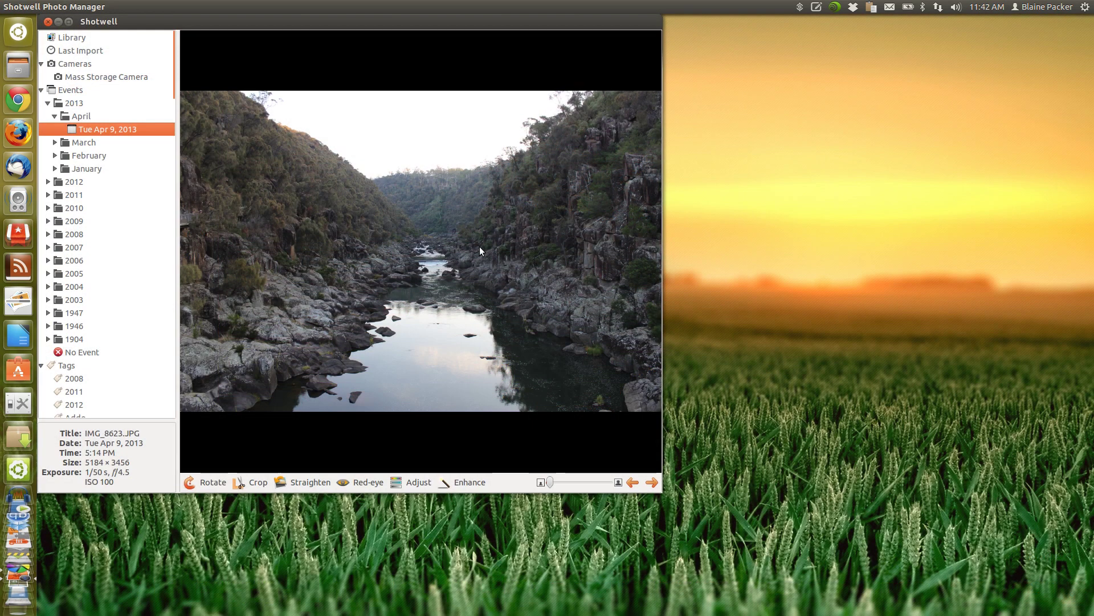
- Export IMG_8623.JPG at Original size with metadata included using Ctrl+Shift+E
right_click(480, 249)
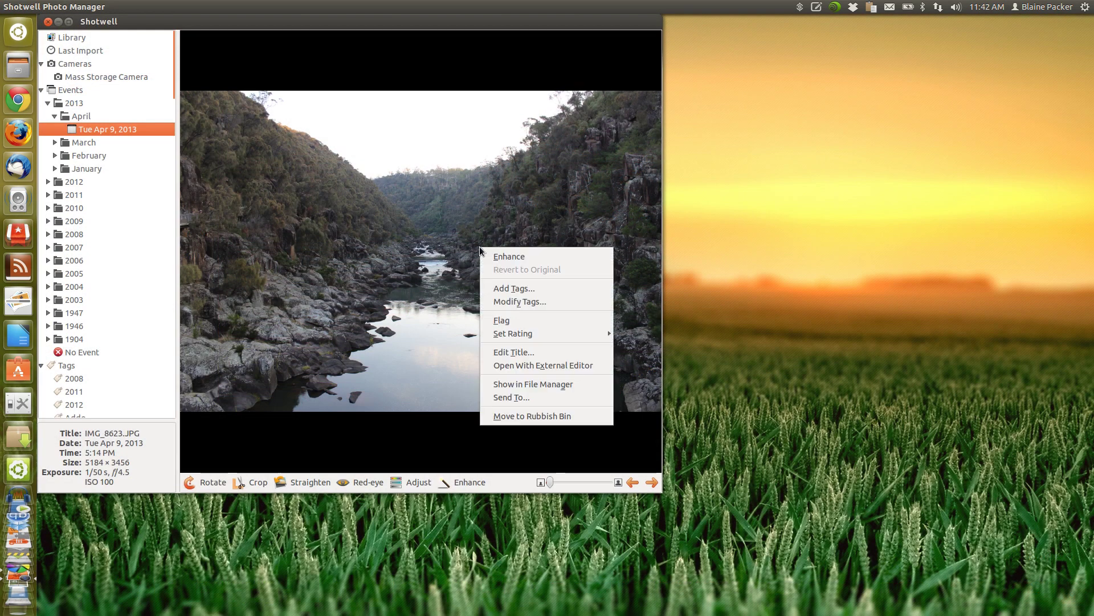
left_click(407, 235)
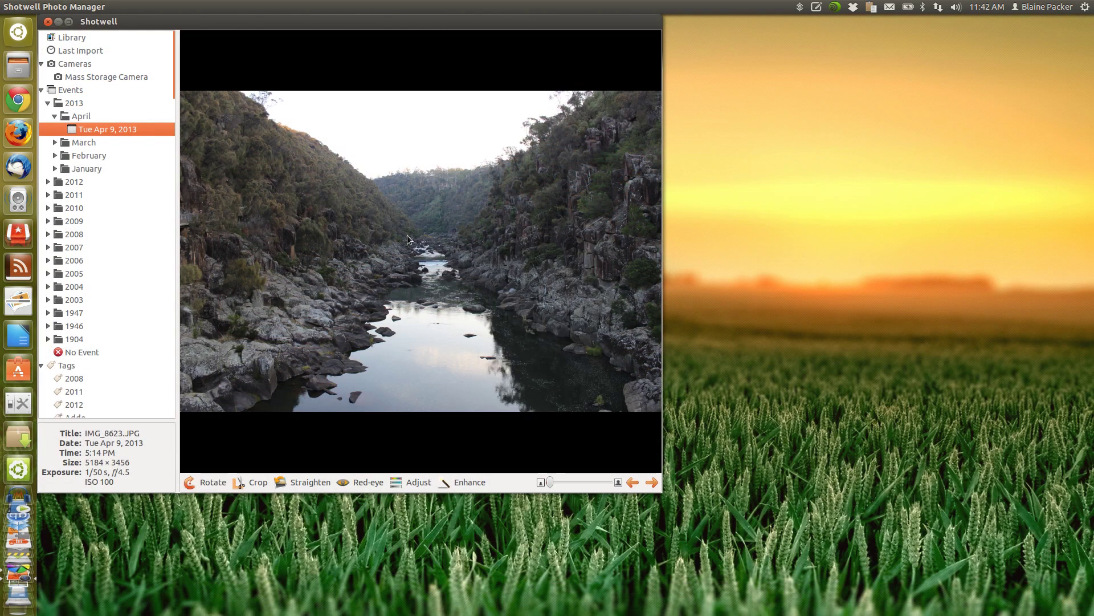
right_click(407, 235)
key("ctrl+shift+e")
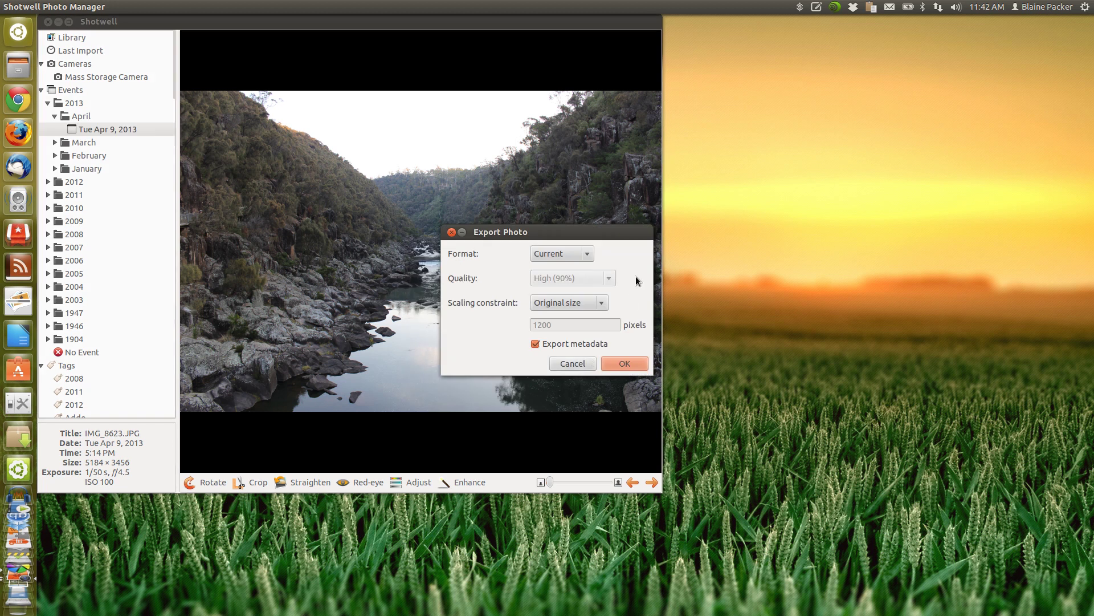
left_click(635, 360)
key("Return")
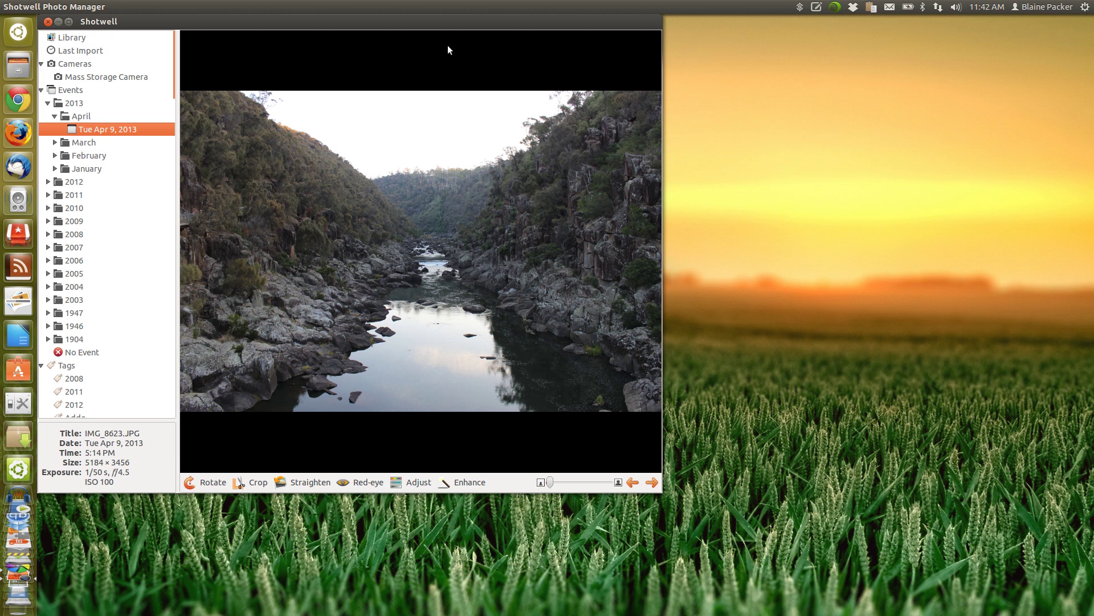
right_click(396, 117)
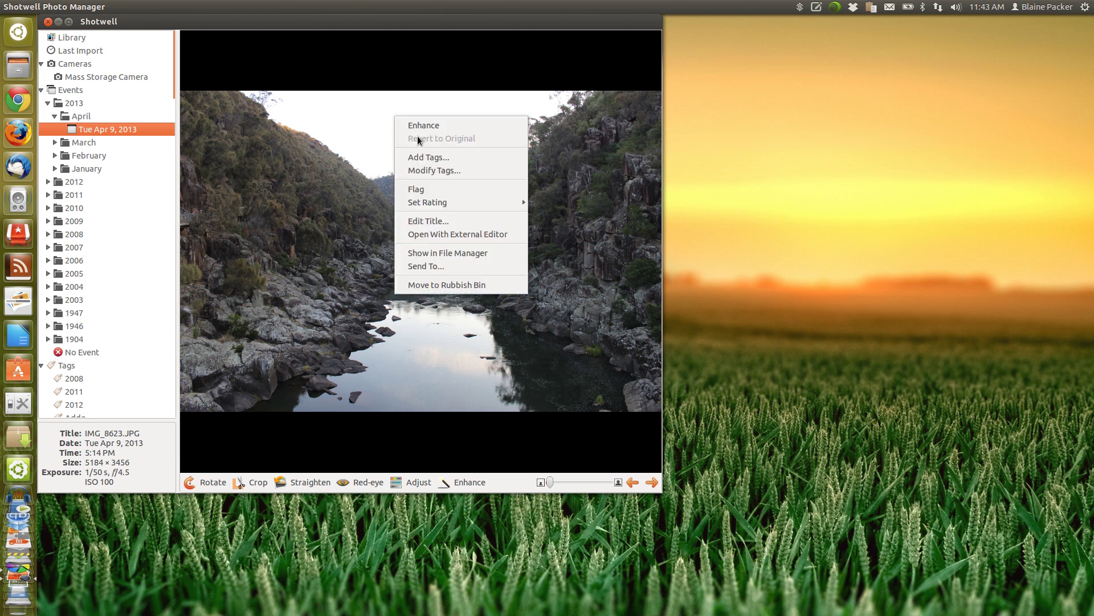
left_click(337, 216)
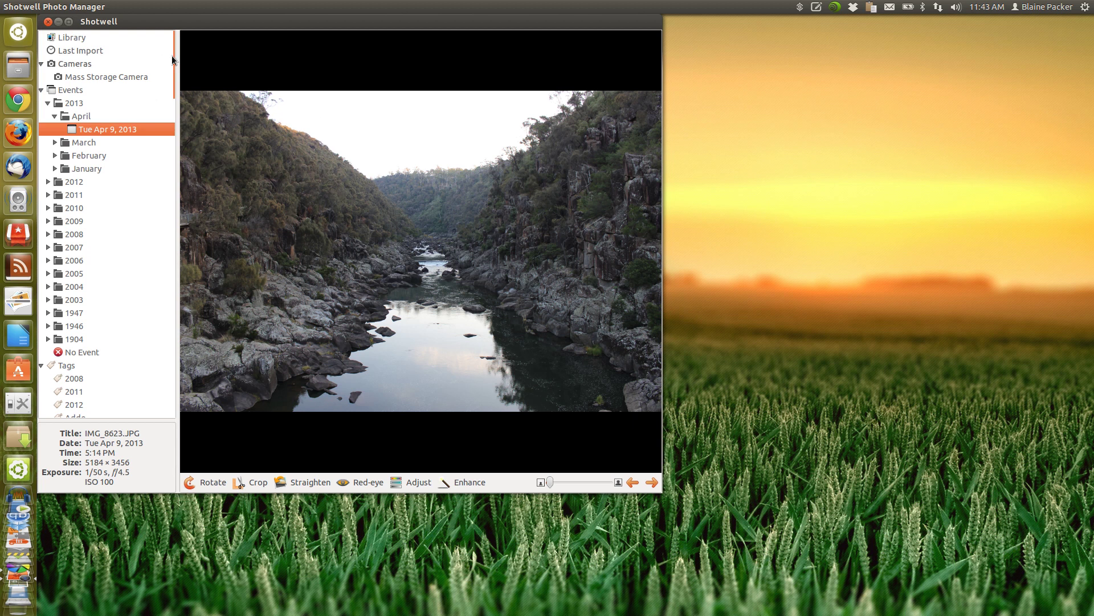
- Browse Shotwell's Events grid, then return to Darktable's darkroom with the sunset photo IMG_8524.JPG
scroll(108, 171, "down", 1)
left_click(70, 78)
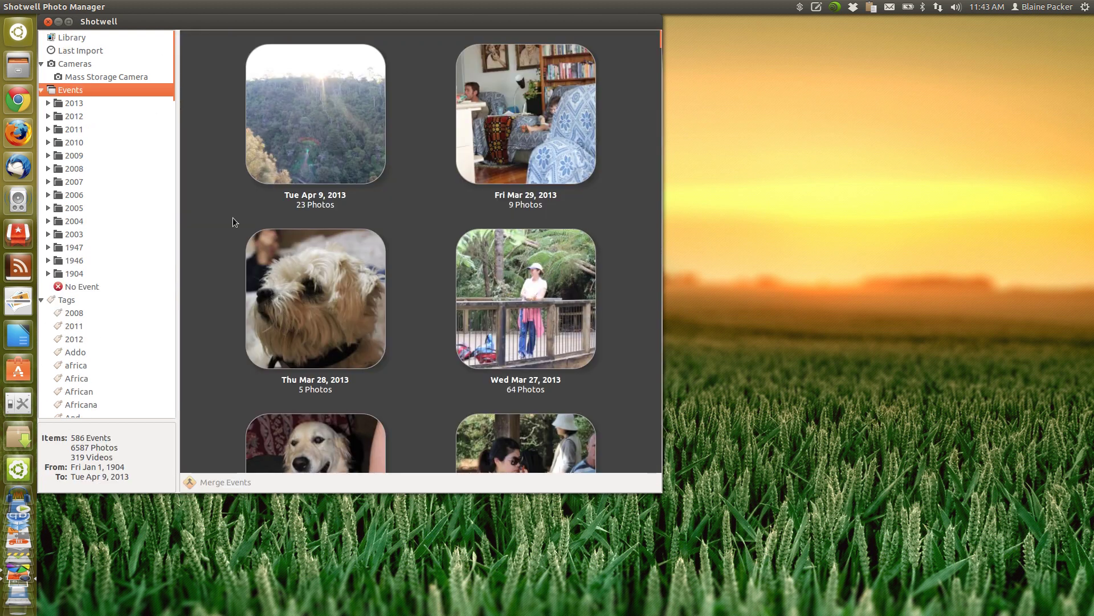
scroll(278, 196, "down", 3)
scroll(278, 197, "up", 3)
scroll(18, 558, "down", 5)
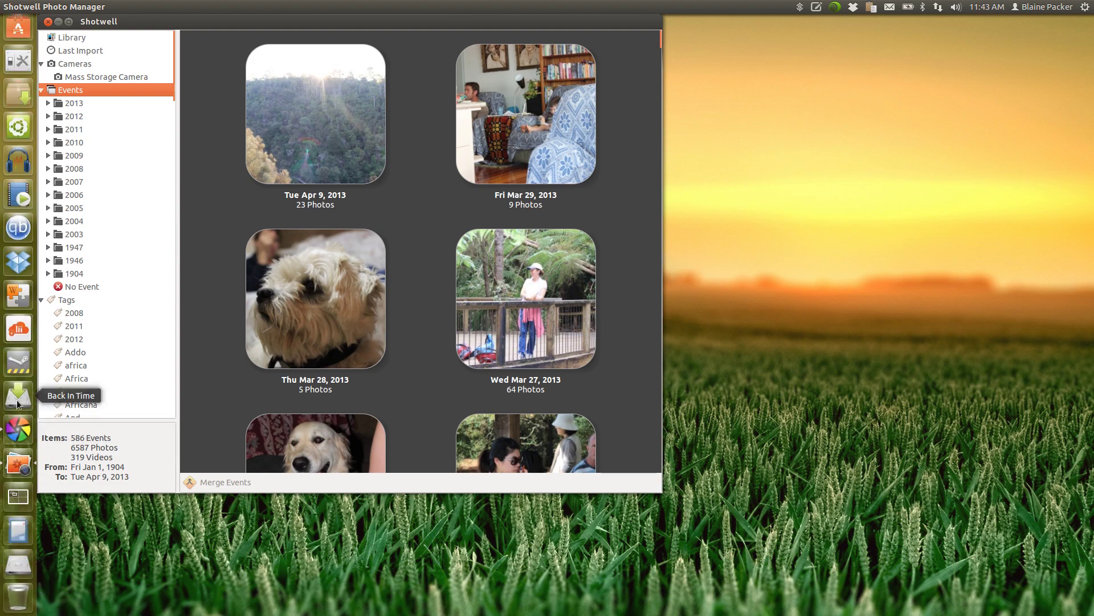
left_click(18, 430)
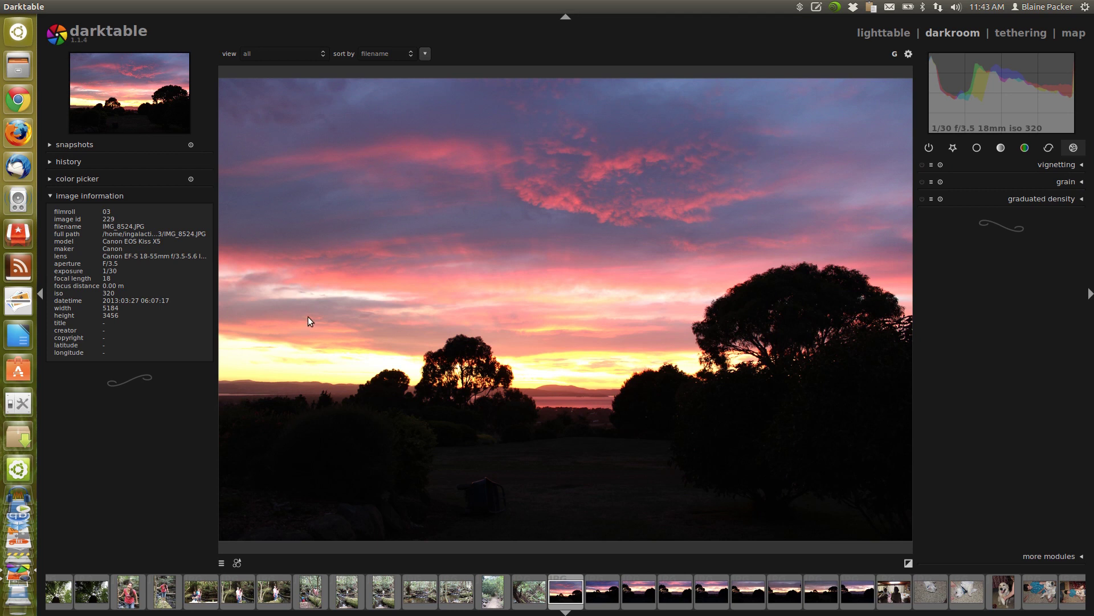
- Search Synapse for "ra" so Rapid Photo Downloader appears as the top match
key("ctrl+space")
type("ra")
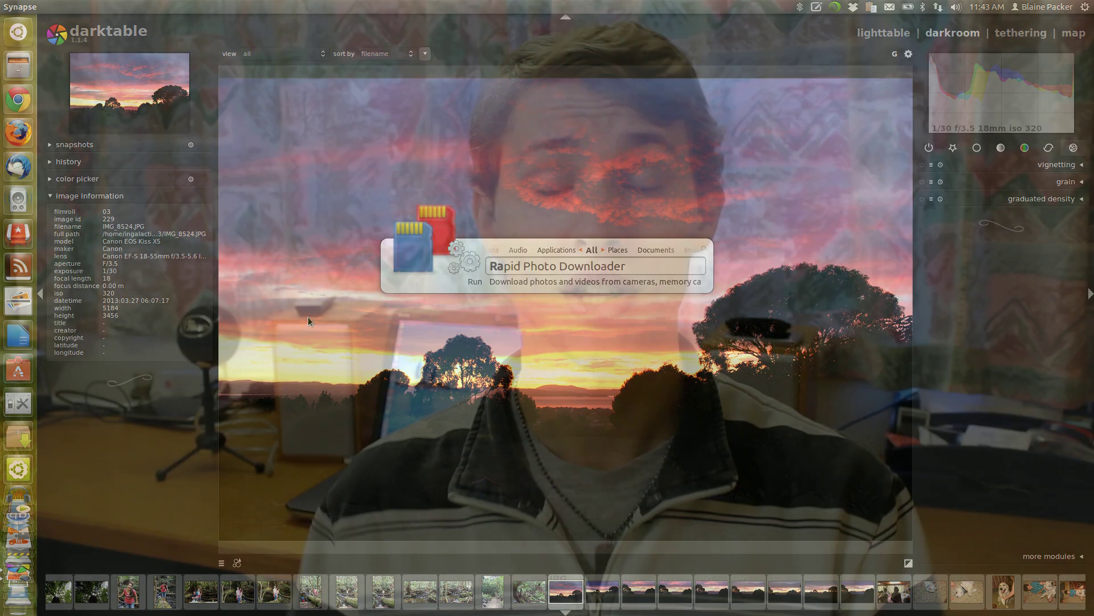